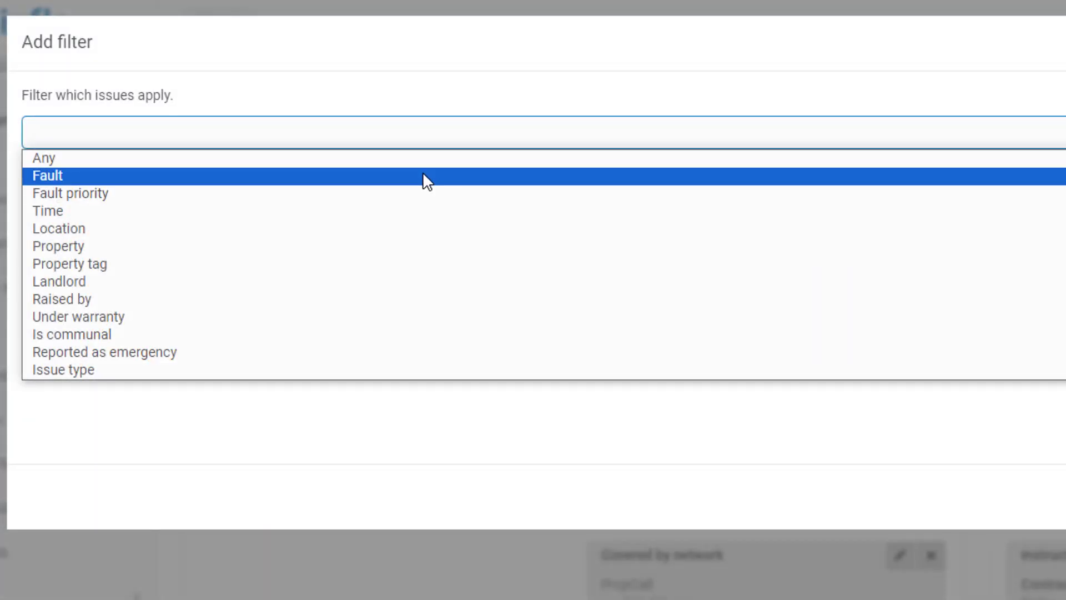
Set the new filter to Fault and inspect the Hot Water faults under Water heated by electricity, No hot water
click(424, 177)
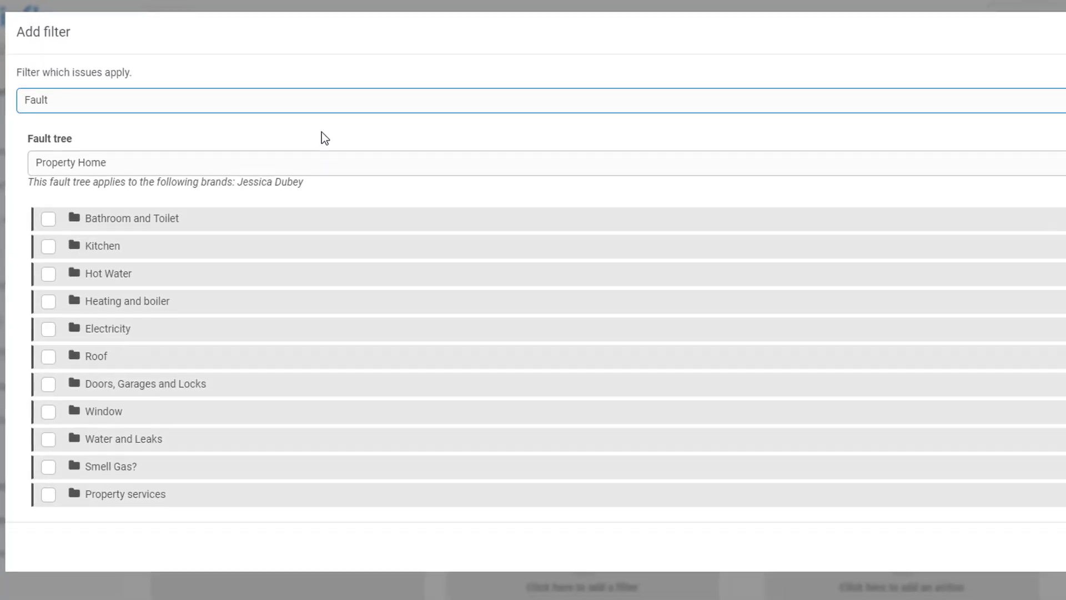
click(213, 274)
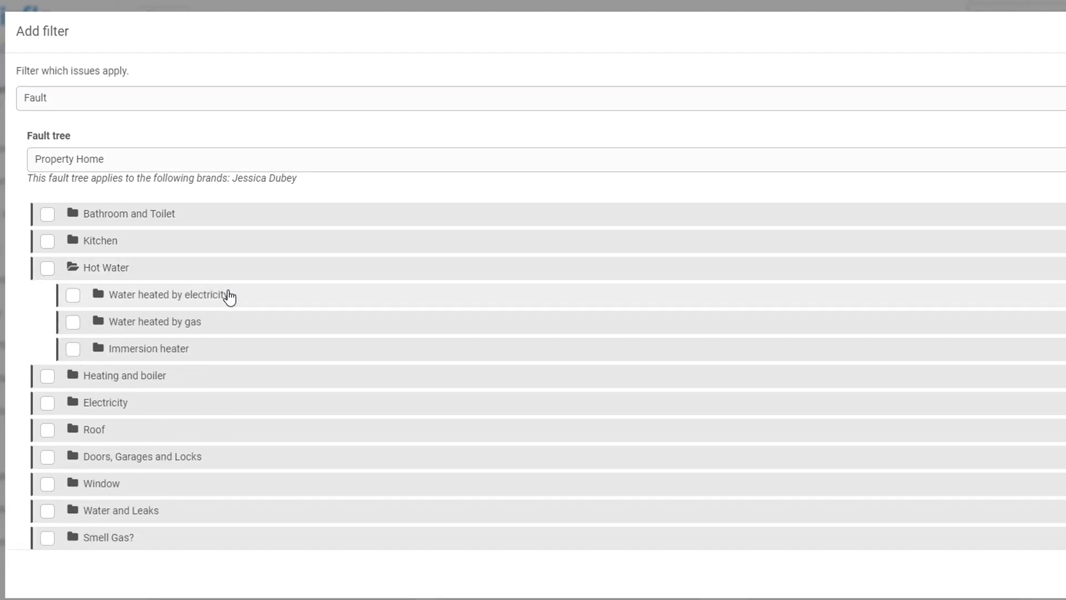
click(228, 295)
click(238, 325)
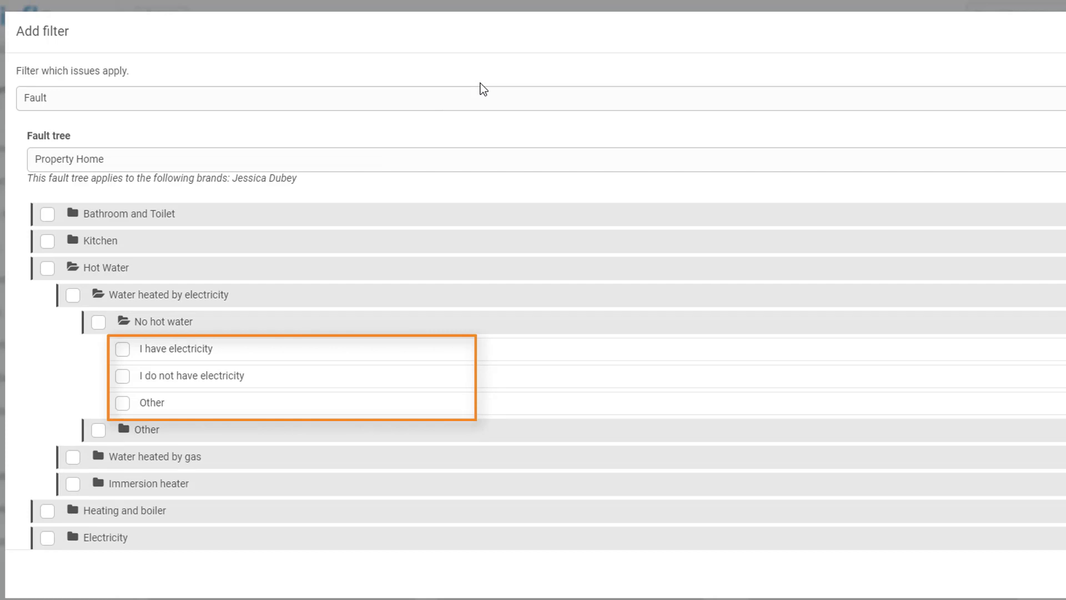
click(271, 273)
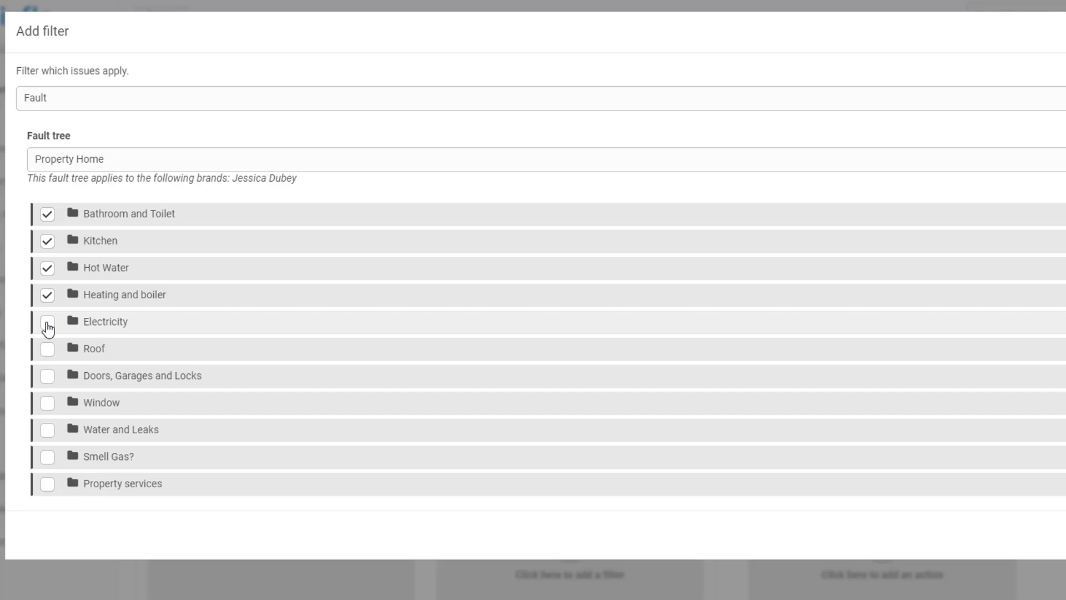
Include the remaining fault categories in the filter, from Electricity through Property services
click(47, 326)
click(47, 349)
click(49, 379)
click(49, 408)
click(195, 226)
click(200, 243)
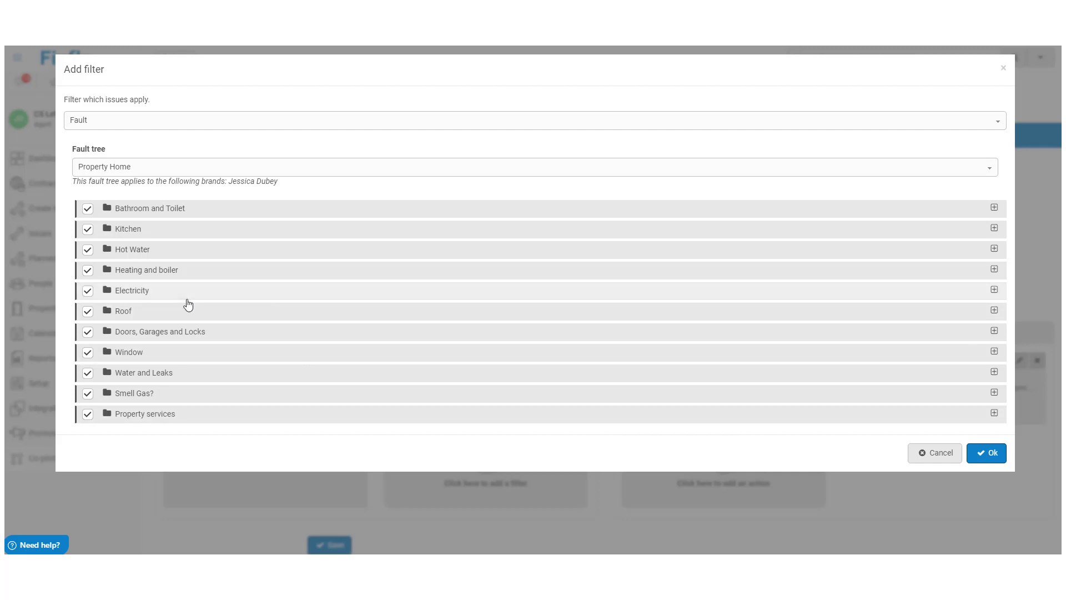
Exclude the Other fault under Kitchen, Sinks and Taps, Leaks or blockages from the filter
click(149, 235)
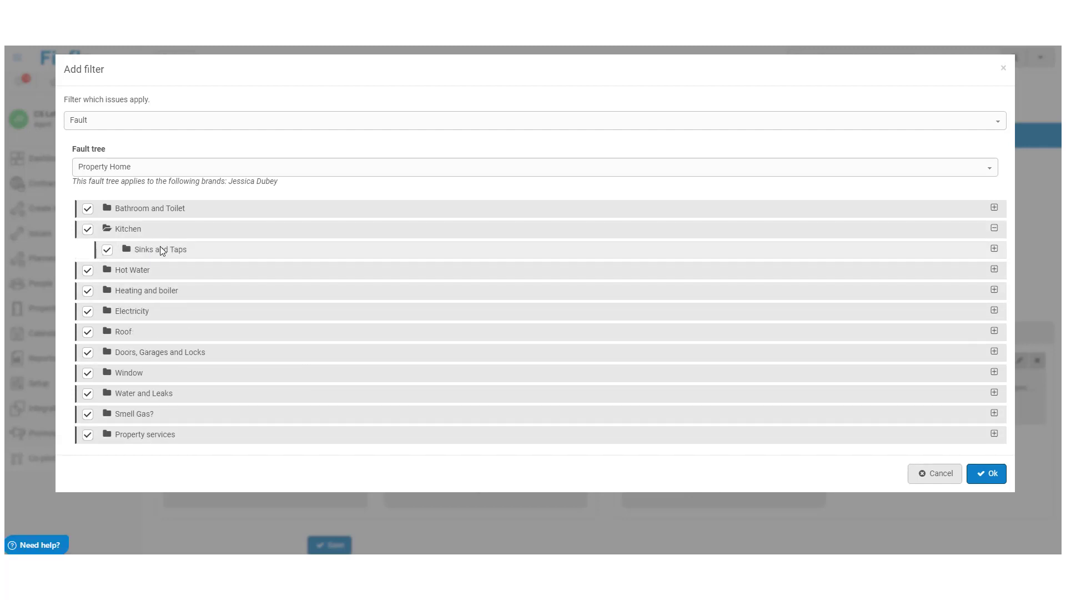
click(160, 245)
click(169, 271)
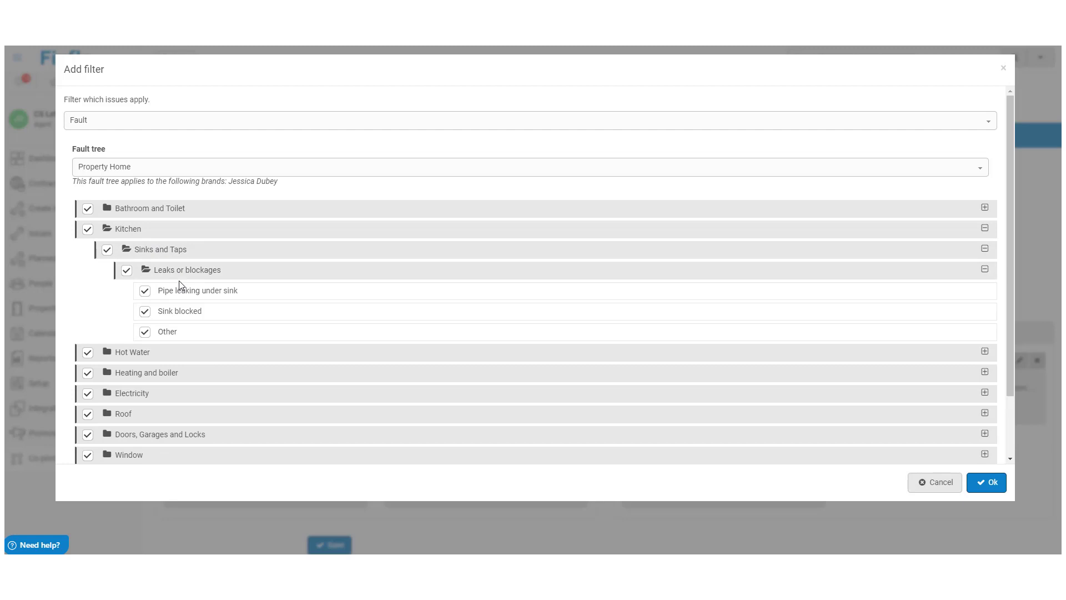
click(146, 335)
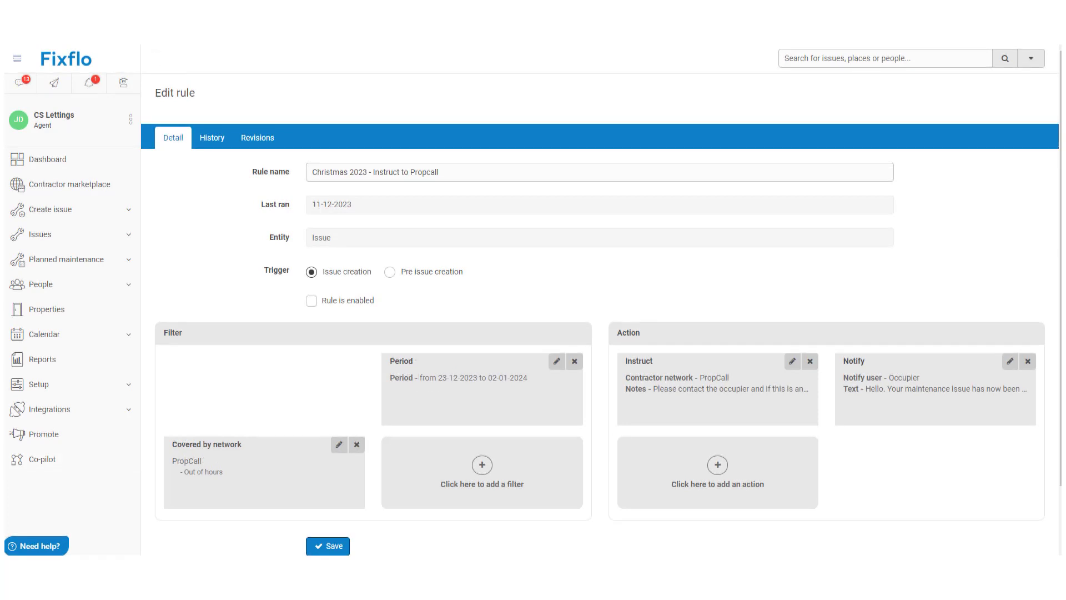
Enable the Christmas 2023 - Instruct to Propcall rule and save it
click(364, 310)
click(333, 547)
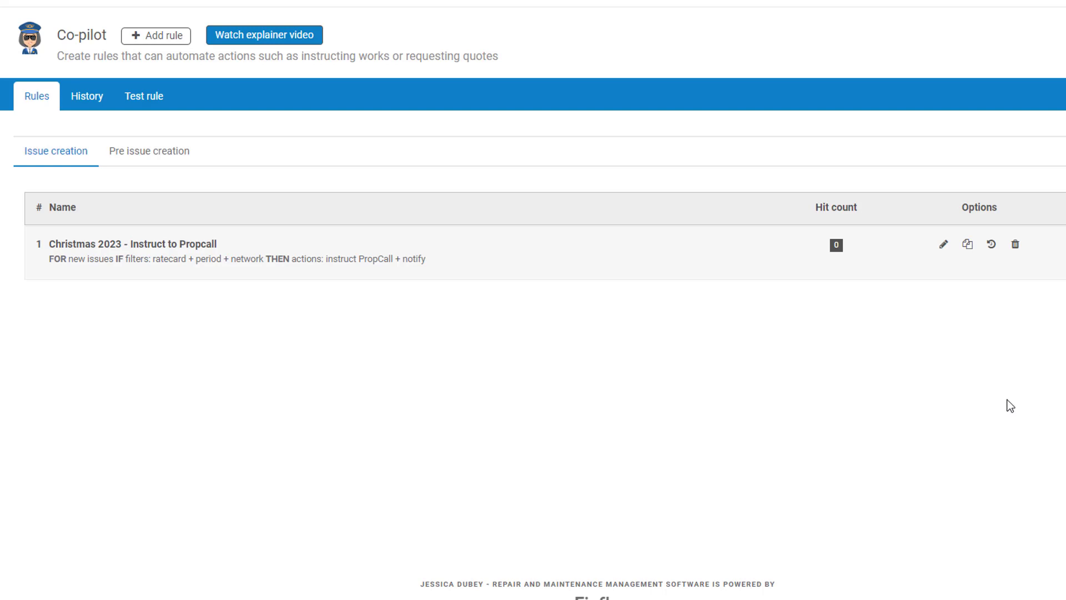
Duplicate the Christmas 2023 rule and rename the copy as New Year 2023 - Instruct to Propcall
click(967, 244)
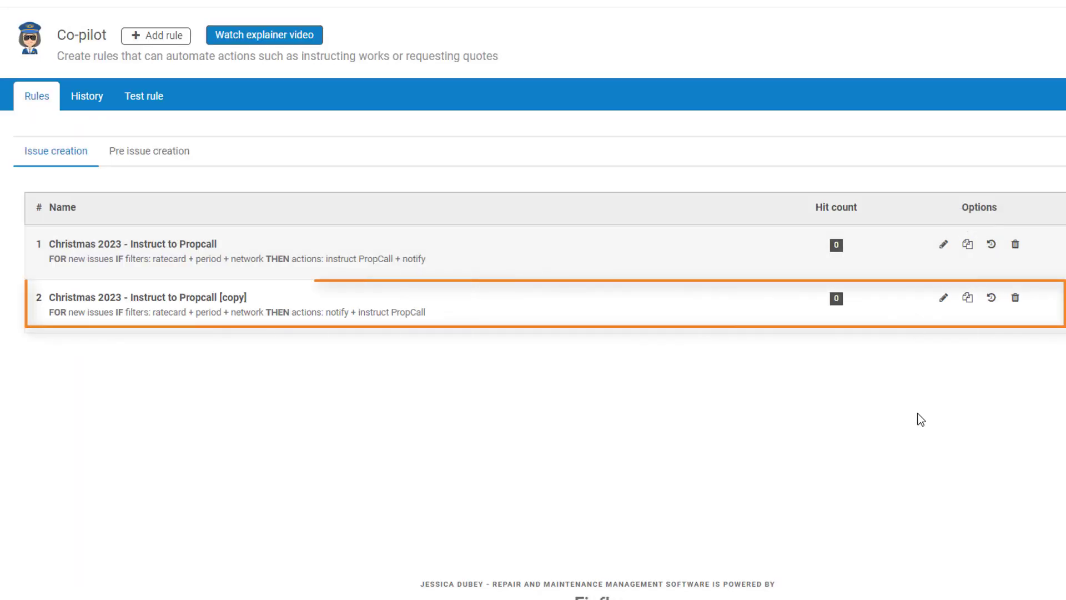
click(691, 330)
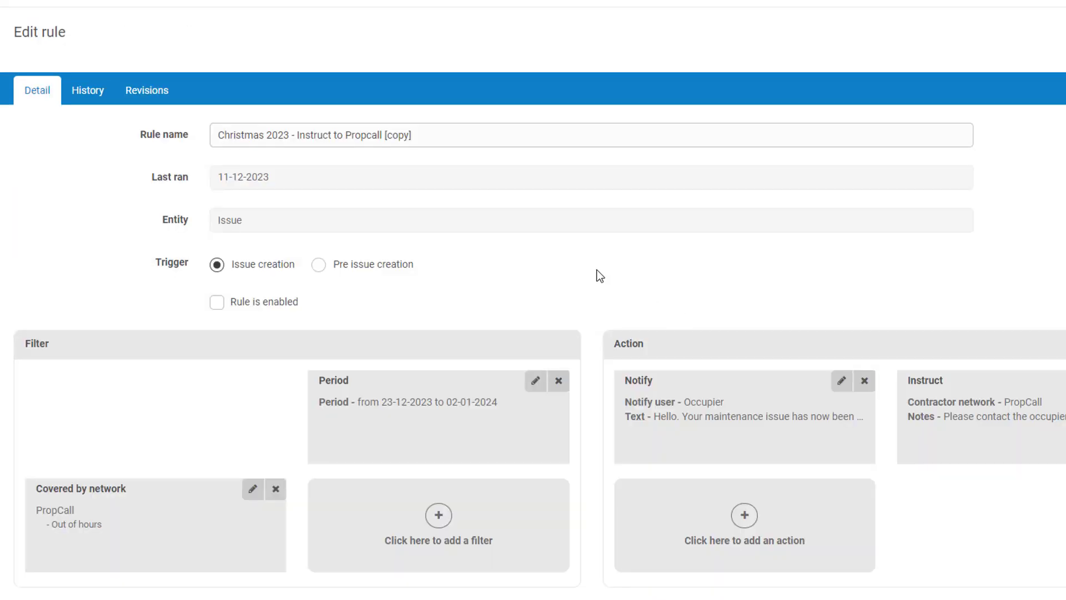
click(424, 135)
key(BackSpace)
key(BackSpace)
key(BackSpace)
key(BackSpace)
key(BackSpace)
key(BackSpace)
drag(262, 135, 195, 147)
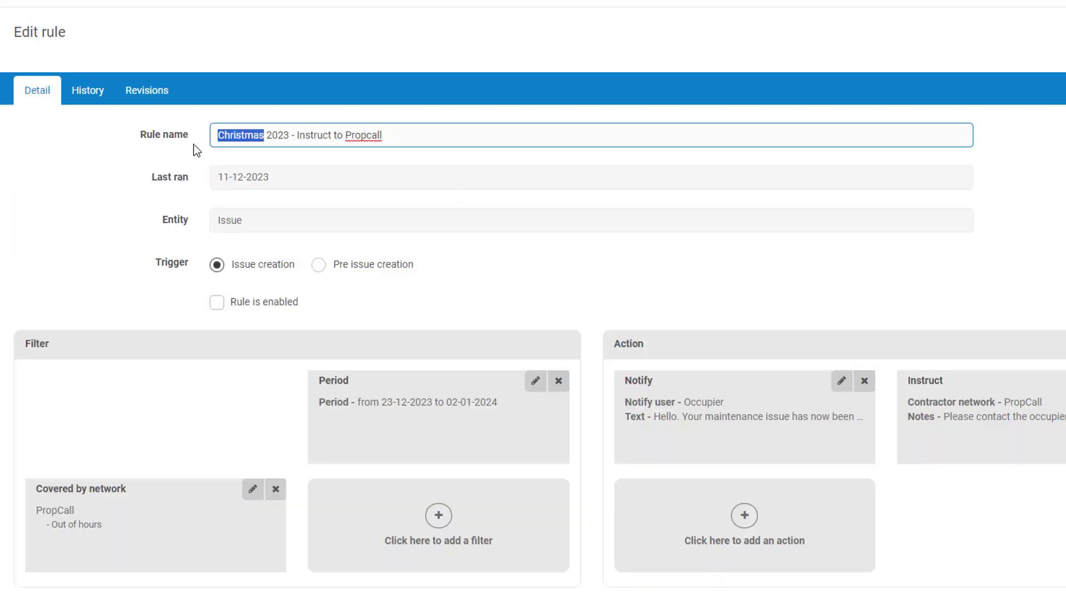
text(New Year)
Enable the New Year 2023 rule, set its period filter's start date to 30/12/2023, and save the rule
click(218, 303)
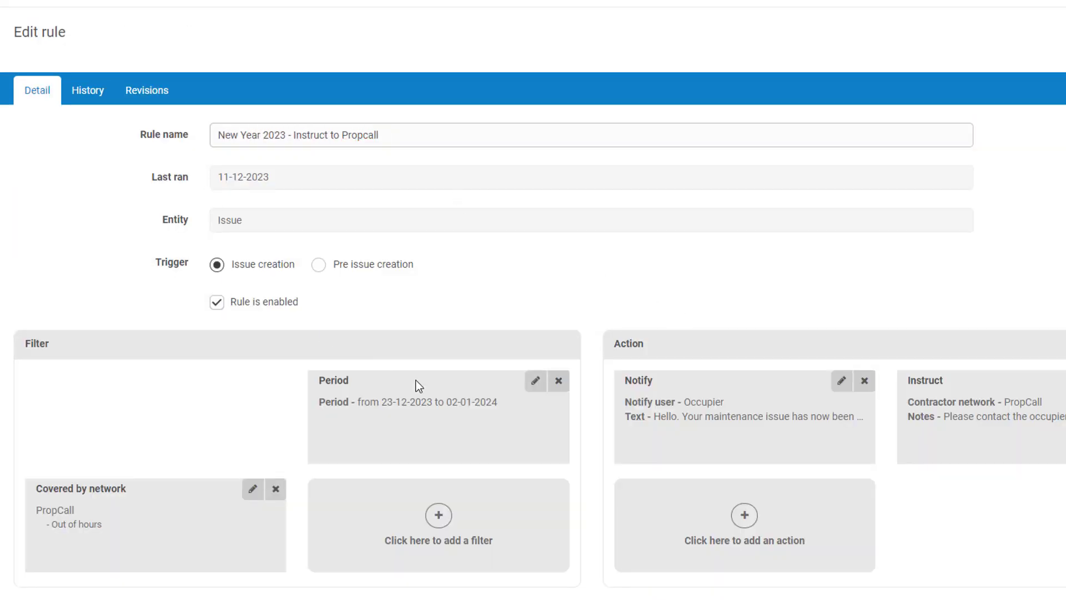
click(535, 381)
click(311, 95)
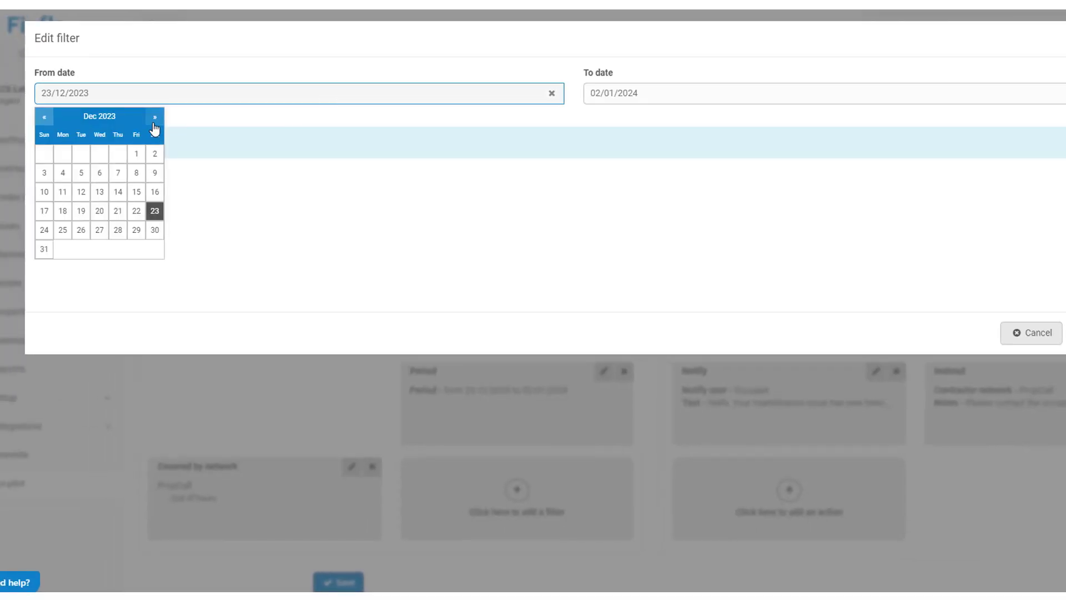
click(154, 230)
click(633, 96)
click(639, 95)
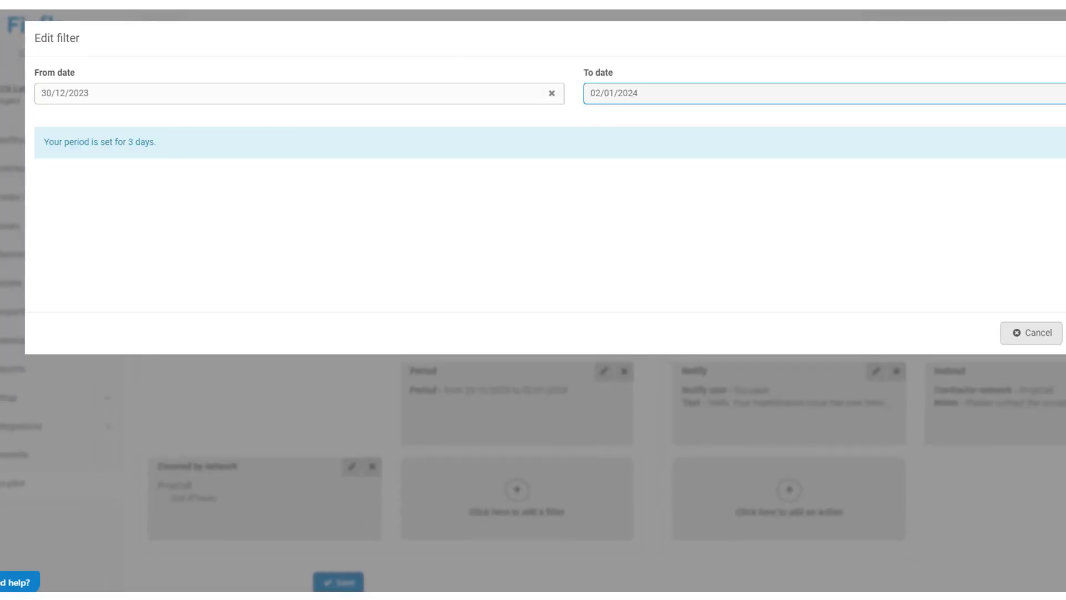
click(1065, 332)
click(341, 582)
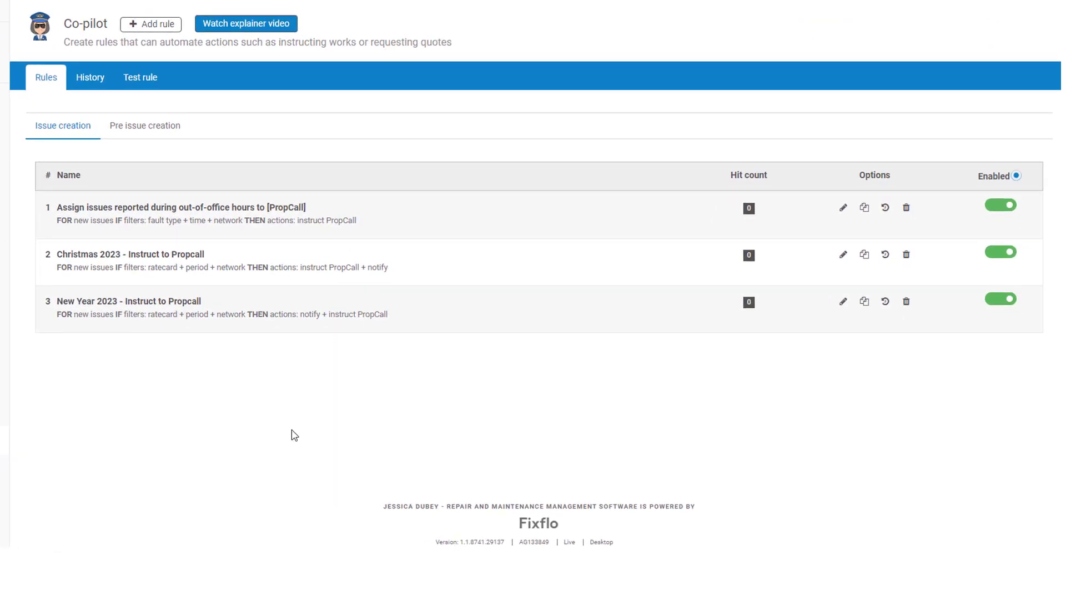
Reorder the issue creation rules so Christmas 2023 is first and New Year 2023 second, above the out-of-office hours rule
drag(41, 261, 38, 201)
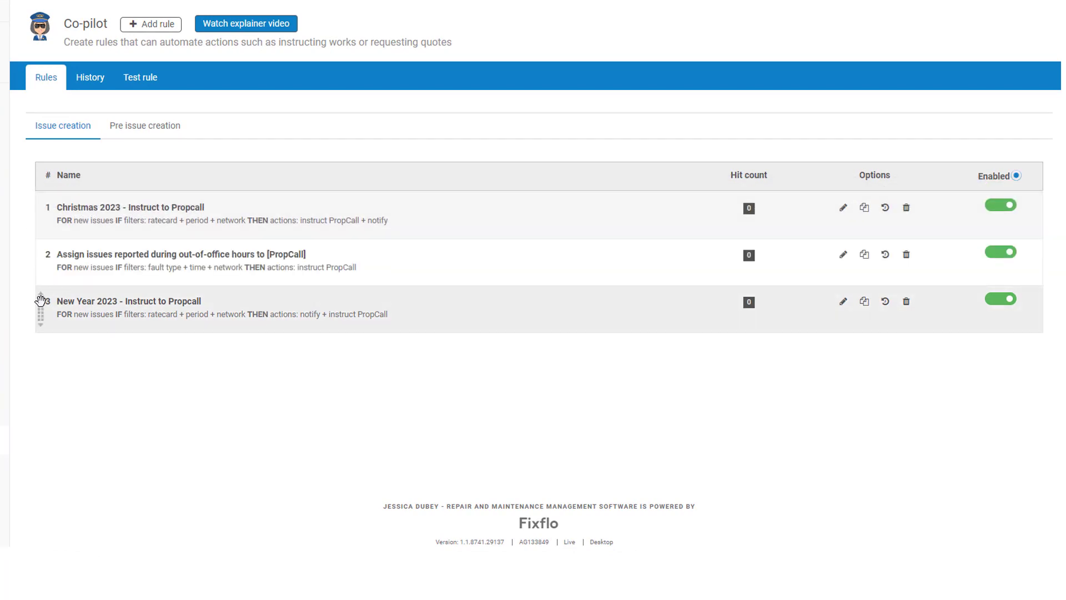
drag(40, 300, 41, 253)
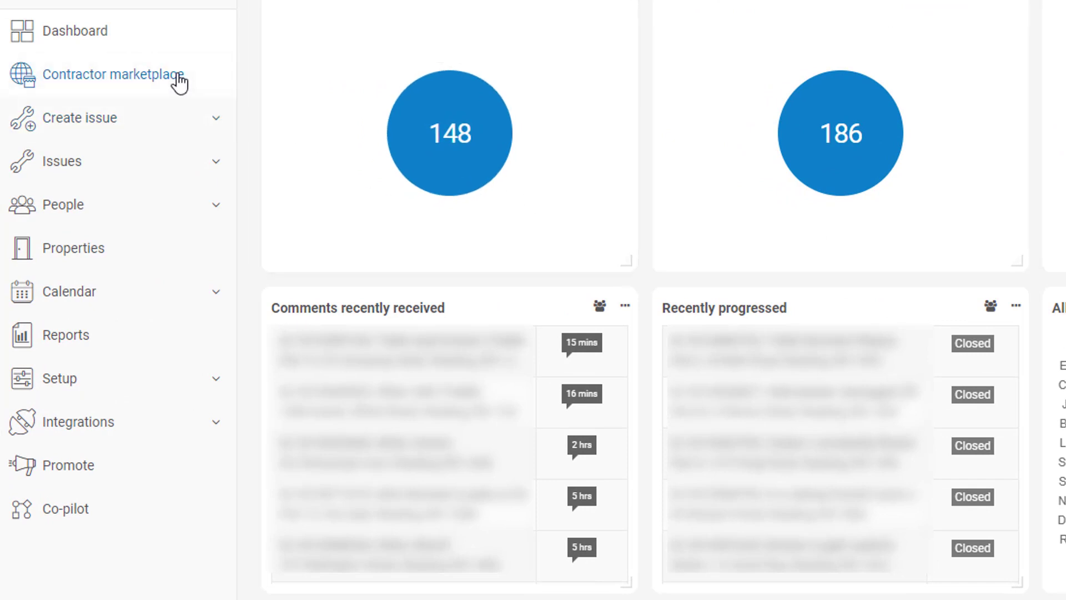
Open the Contractor marketplace's bank accounts and check the status of the direct debit mandate
click(179, 78)
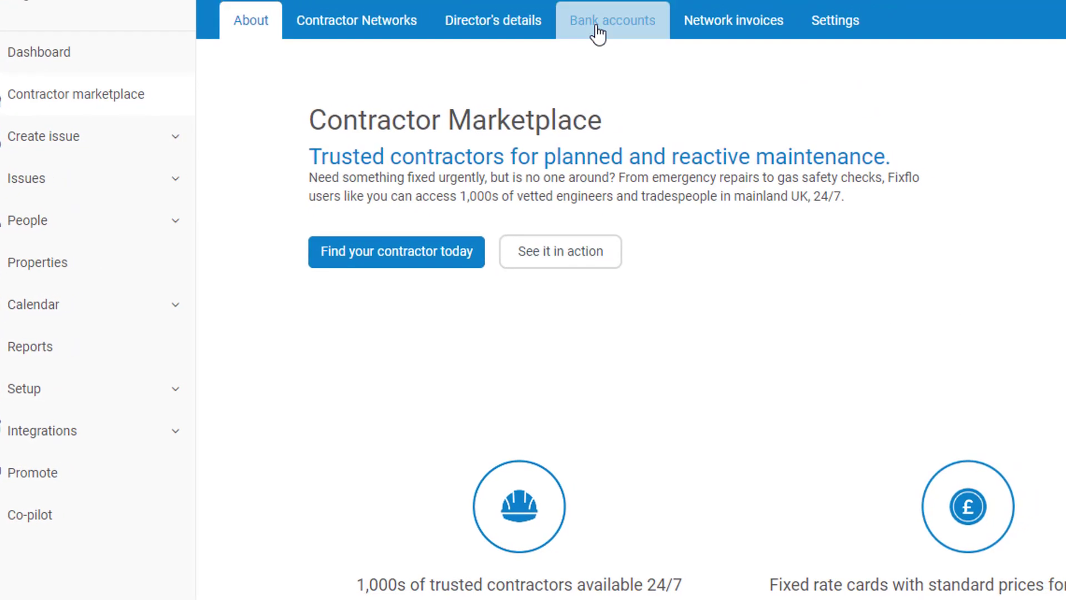
click(647, 17)
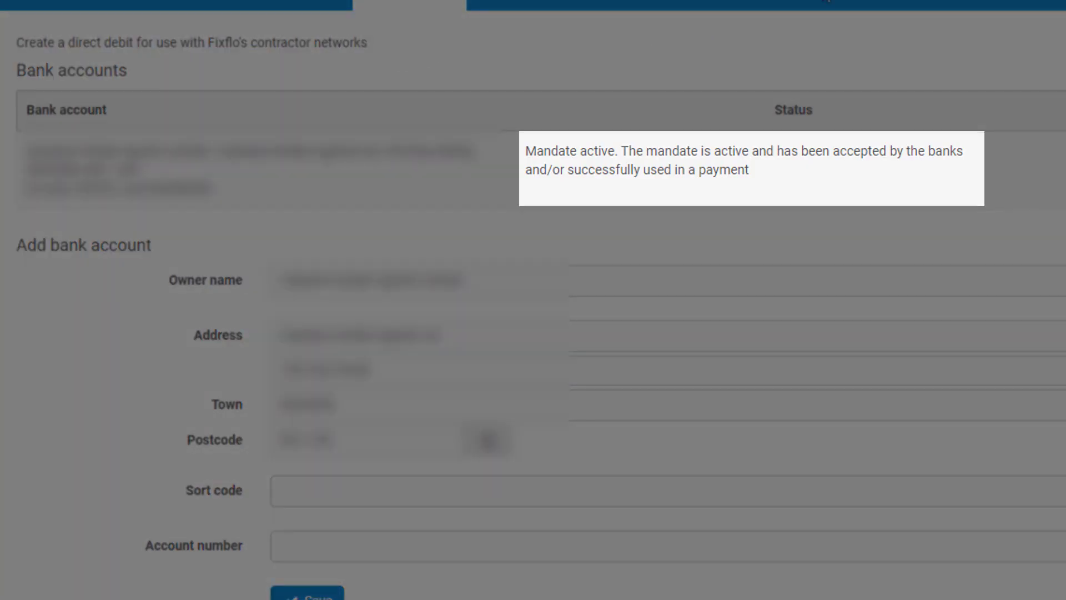